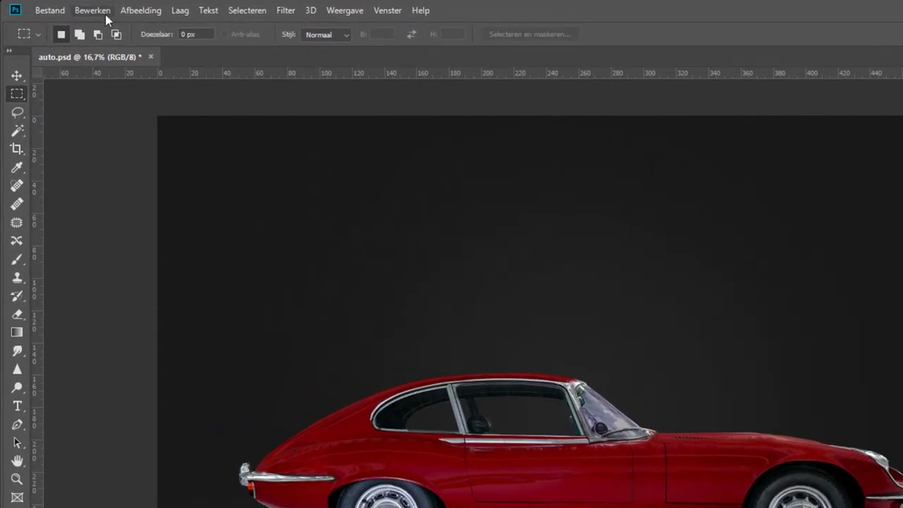
# Show the 'Kleurtoon/verzadiging 2 kopiëren' car layer and move the copy up above the original car.
pyautogui.click(105, 15)
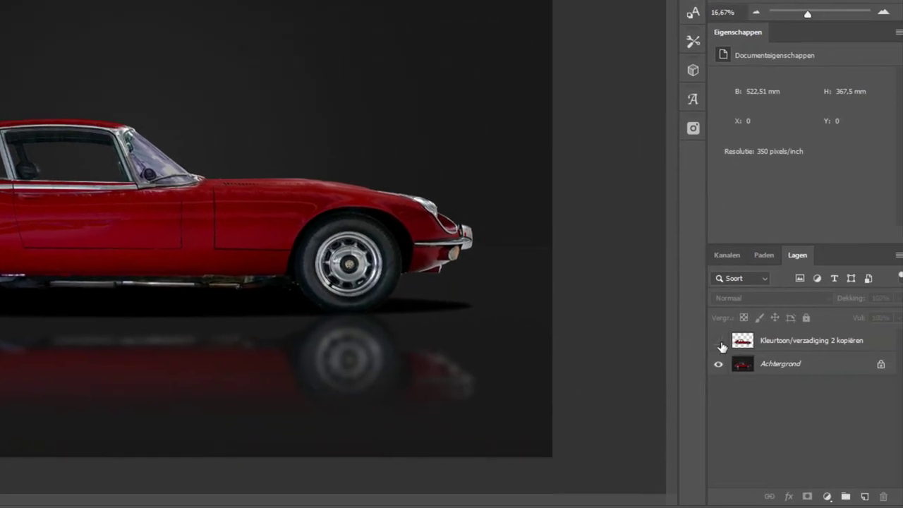
pyautogui.click(719, 343)
pyautogui.click(794, 345)
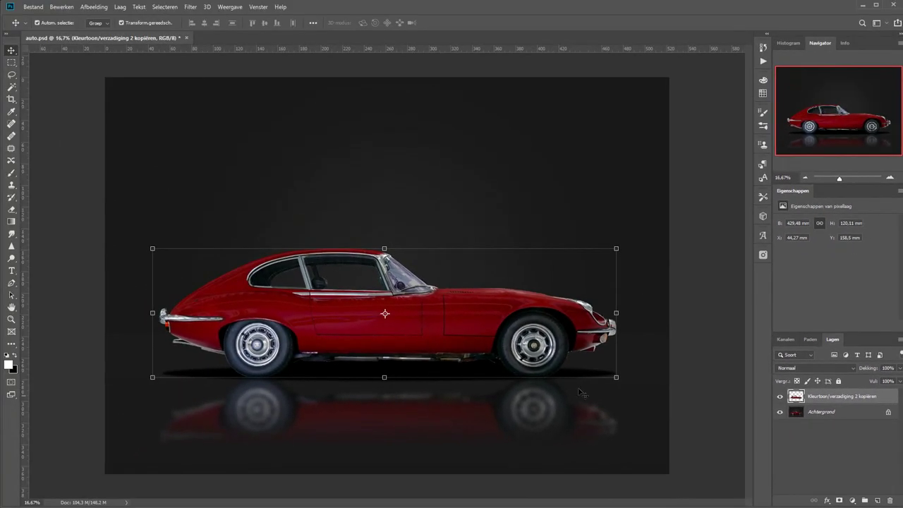
pyautogui.moveTo(500, 335); pyautogui.dragTo(509, 189)
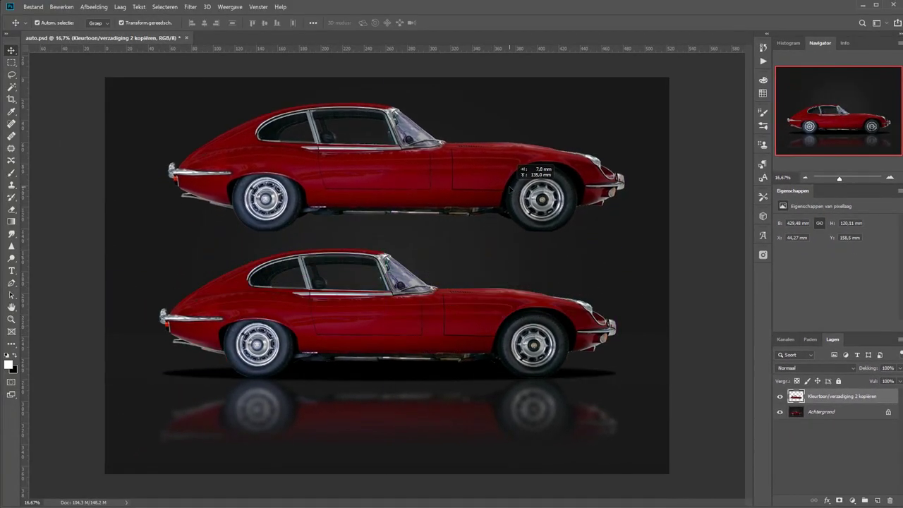
pyautogui.click(57, 9)
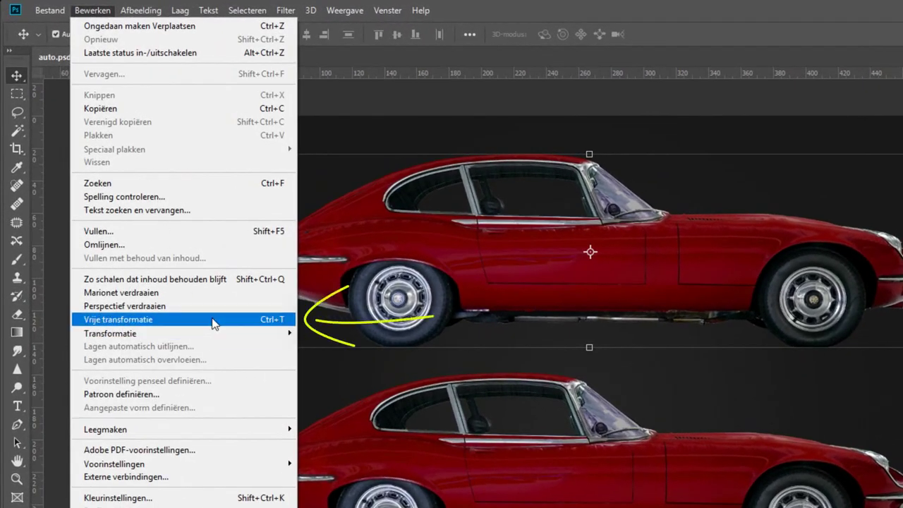
# Start Free Transform on the upper car copy, cancel it, then restart it with Ctrl+T.
pyautogui.click(211, 319)
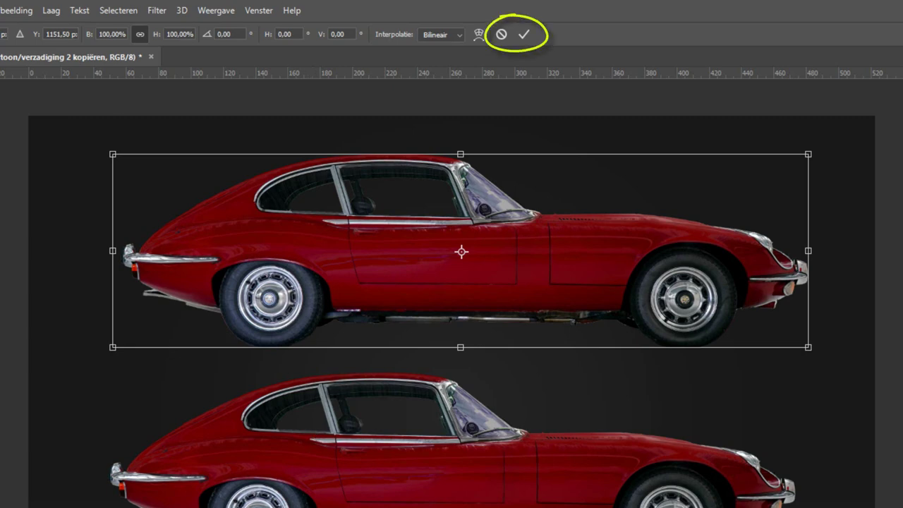
pyautogui.click(500, 34)
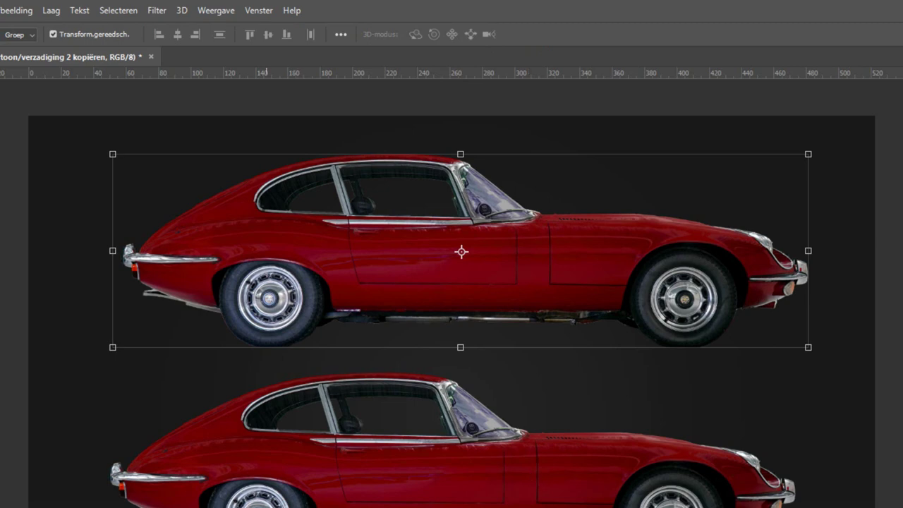
pyautogui.hotkey('ctrl', 't')
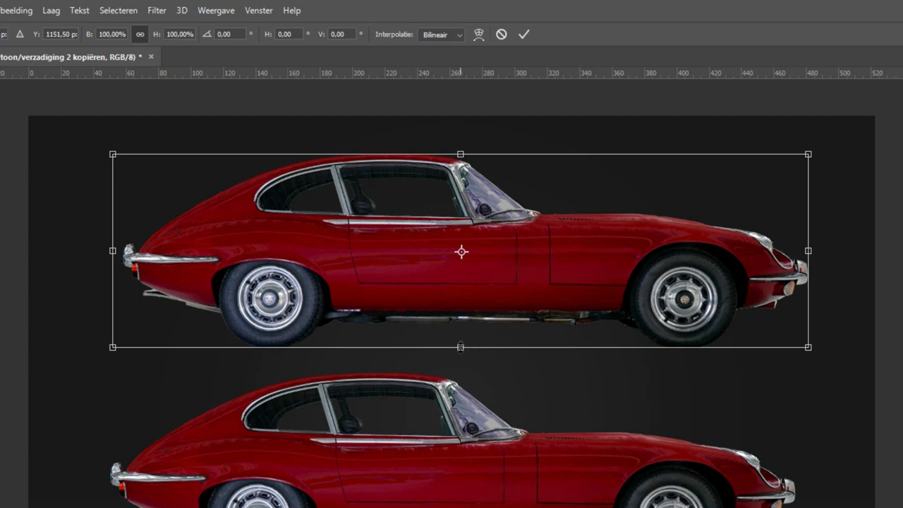
# Scale the upper car copy from its centre to 86.90% and nudge it lower above the original.
pyautogui.moveTo(460, 346)
pyautogui.mouseDown()
pyautogui.moveTo(460, 426)
pyautogui.moveTo(449, 240)
pyautogui.mouseUp()
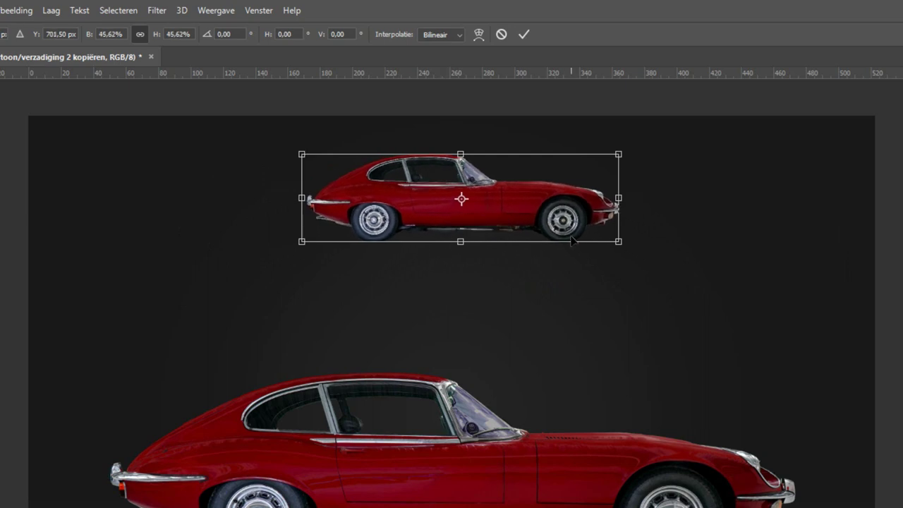
pyautogui.moveTo(618, 242)
pyautogui.mouseDown()
pyautogui.moveTo(790, 398)
pyautogui.moveTo(659, 303)
pyautogui.mouseUp()
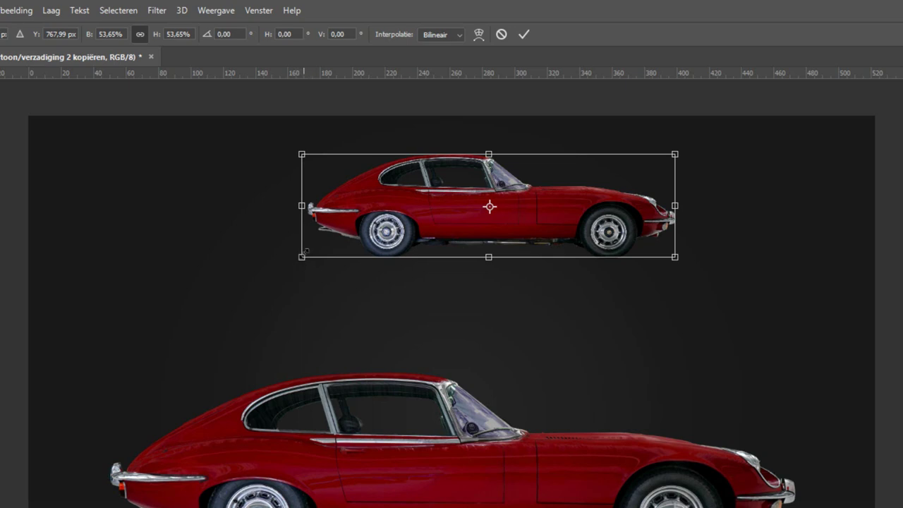
pyautogui.moveTo(305, 251); pyautogui.dragTo(69, 409)
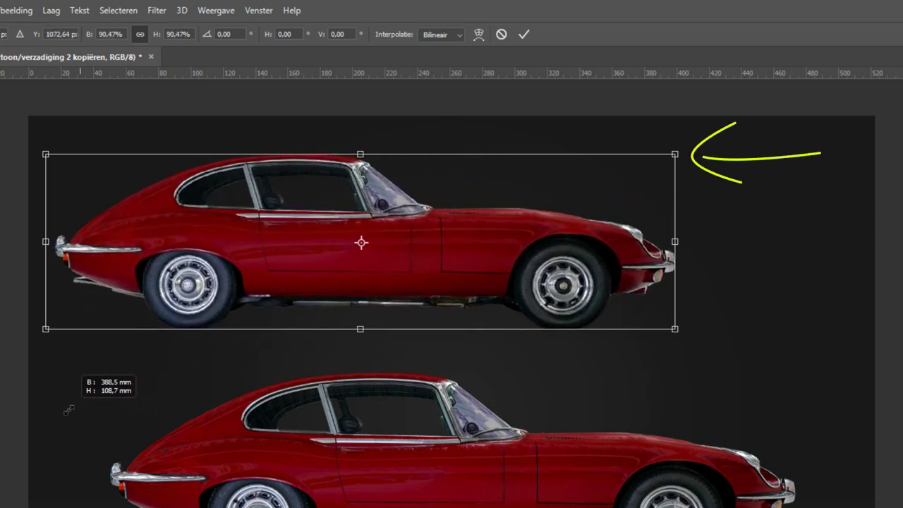
pyautogui.moveTo(68, 409); pyautogui.dragTo(252, 302)
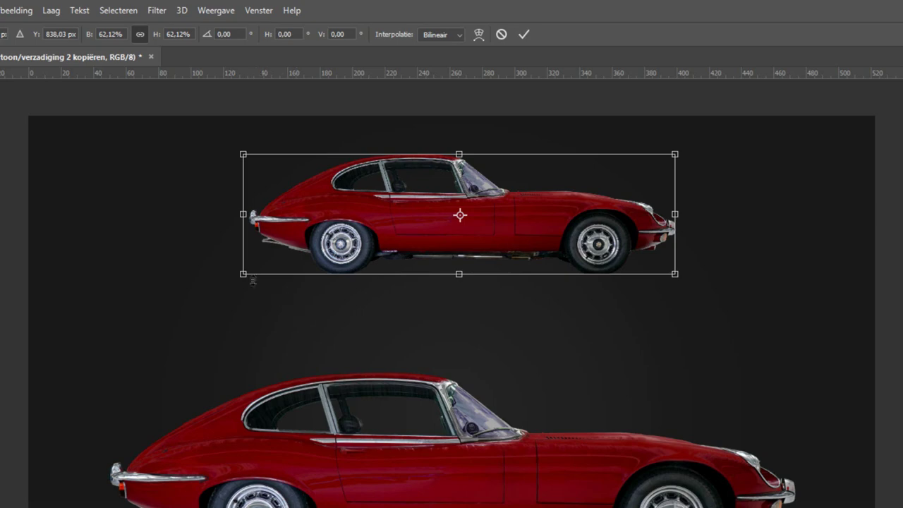
pyautogui.moveTo(244, 273)
pyautogui.mouseDown()
pyautogui.moveTo(148, 321)
pyautogui.moveTo(169, 339)
pyautogui.mouseUp()
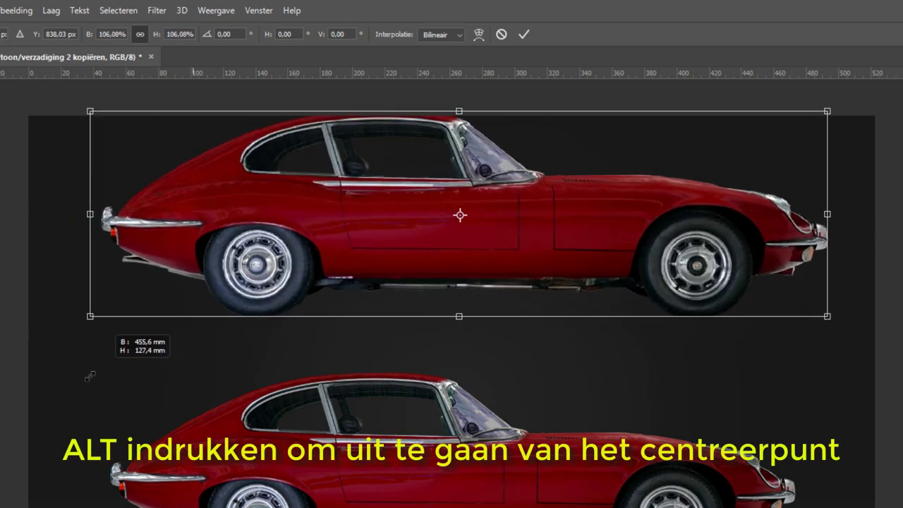
pyautogui.moveTo(170, 339)
pyautogui.mouseDown()
pyautogui.moveTo(183, 332)
pyautogui.moveTo(169, 330)
pyautogui.mouseUp()
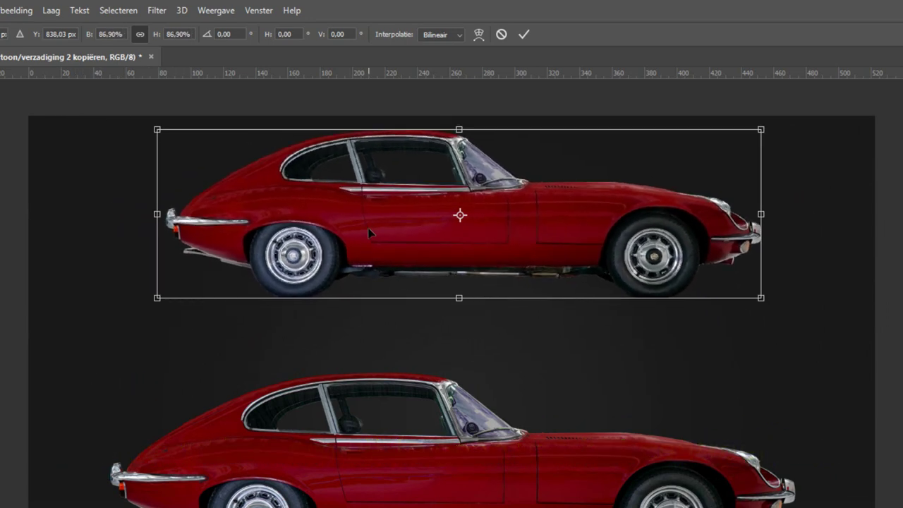
pyautogui.moveTo(369, 220); pyautogui.dragTo(354, 261)
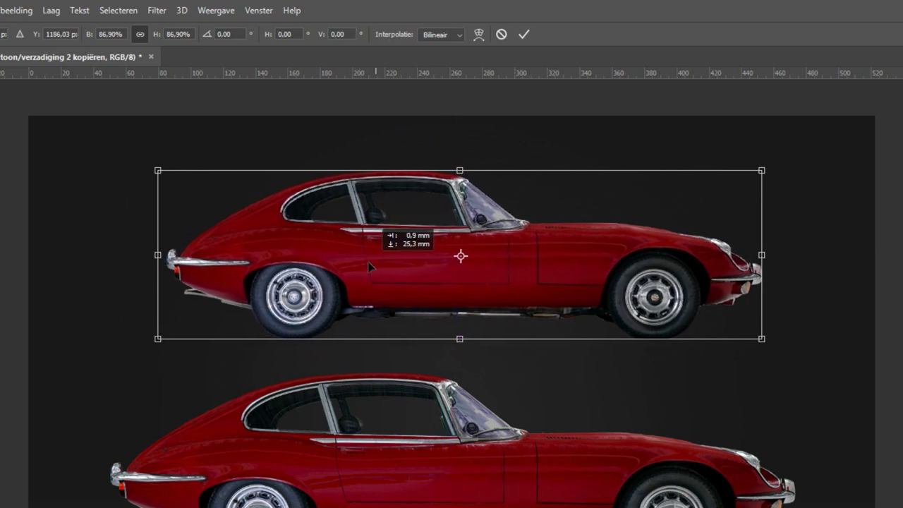
pyautogui.moveTo(354, 262); pyautogui.dragTo(361, 263)
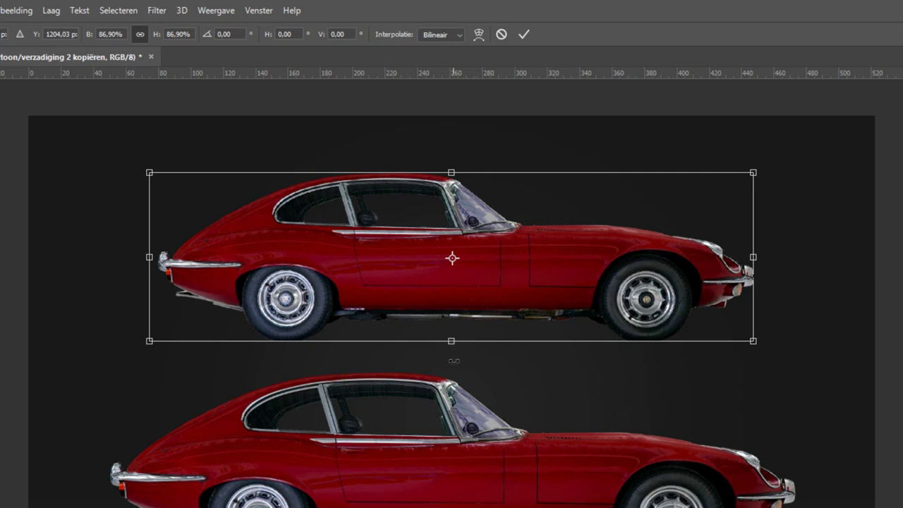
# Try rotating the car copy, undo it, and scale the copy down to 83.09%.
pyautogui.moveTo(462, 372)
pyautogui.mouseDown()
pyautogui.moveTo(477, 387)
pyautogui.moveTo(507, 361)
pyautogui.moveTo(492, 365)
pyautogui.moveTo(590, 334)
pyautogui.mouseUp()
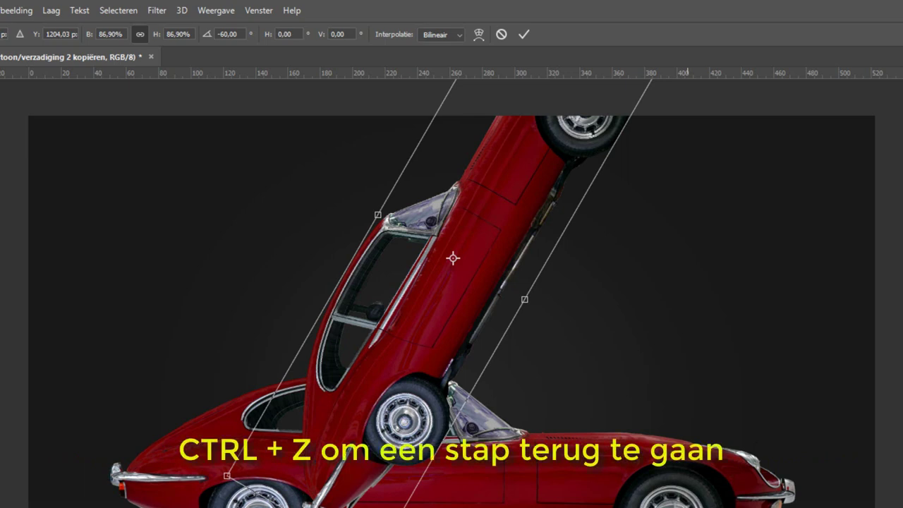
pyautogui.hotkey('ctrl', 'z')
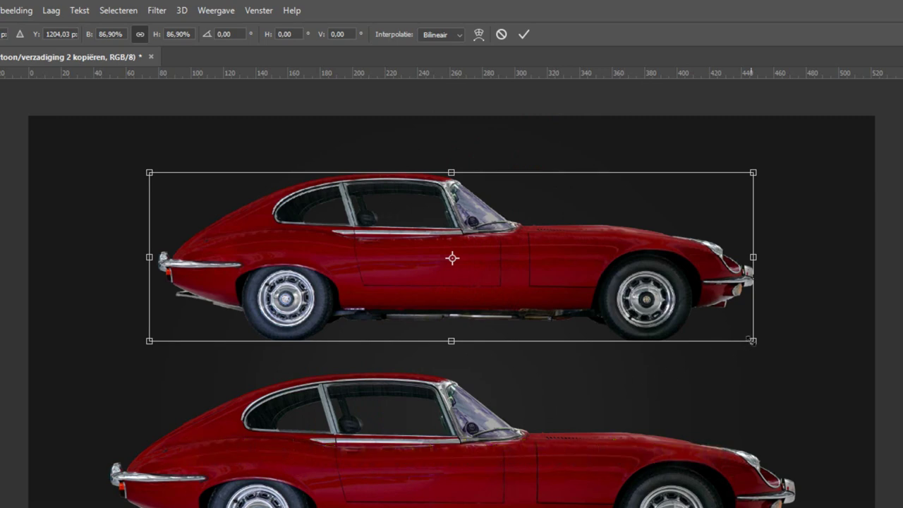
pyautogui.moveTo(752, 341)
pyautogui.mouseDown()
pyautogui.moveTo(885, 395)
pyautogui.moveTo(744, 329)
pyautogui.moveTo(768, 344)
pyautogui.moveTo(754, 334)
pyautogui.moveTo(765, 353)
pyautogui.moveTo(751, 336)
pyautogui.moveTo(733, 507)
pyautogui.moveTo(729, 423)
pyautogui.moveTo(712, 373)
pyautogui.moveTo(704, 507)
pyautogui.moveTo(888, 507)
pyautogui.moveTo(700, 493)
pyautogui.moveTo(631, 449)
pyautogui.moveTo(805, 463)
pyautogui.moveTo(565, 353)
pyautogui.moveTo(324, 275)
pyautogui.moveTo(520, 359)
pyautogui.moveTo(668, 381)
pyautogui.moveTo(655, 378)
pyautogui.moveTo(708, 411)
pyautogui.mouseUp()
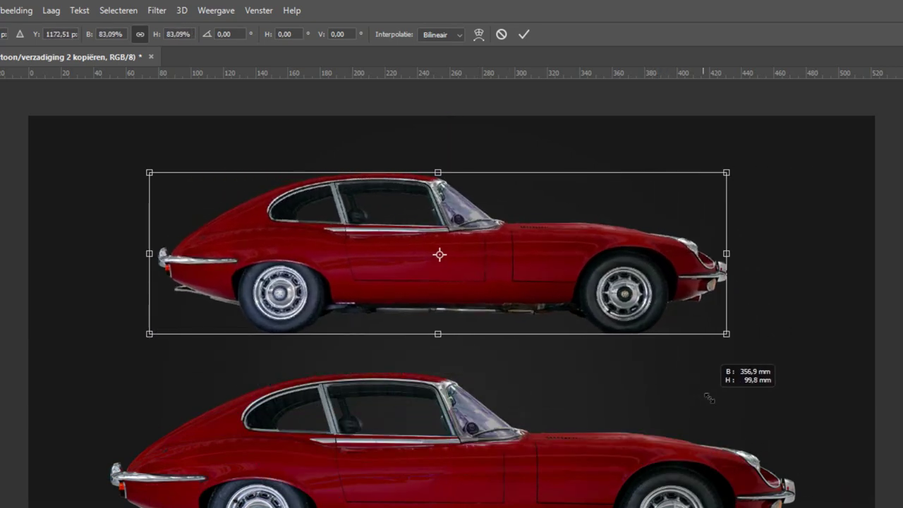
# Switch Free Transform to Skew and slant the car copy's bottom edge sideways, then ease the slant.
pyautogui.rightClick(525, 249)
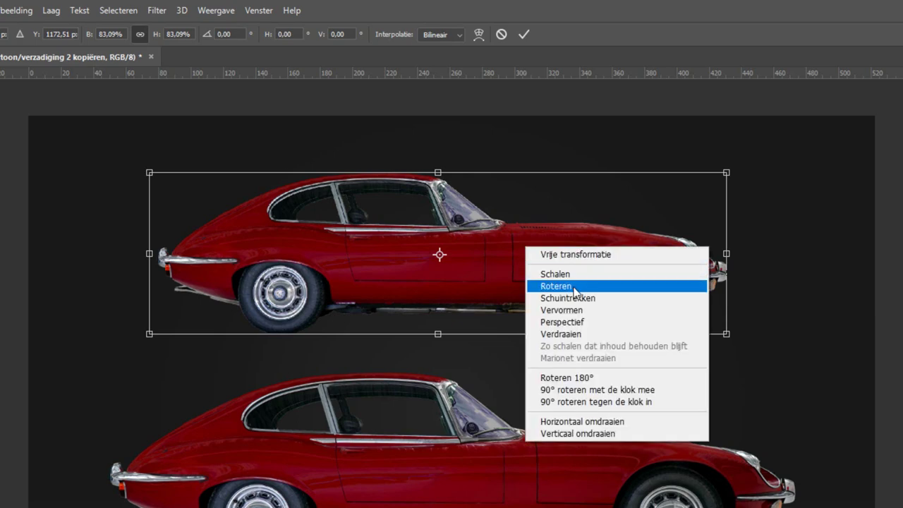
pyautogui.click(658, 299)
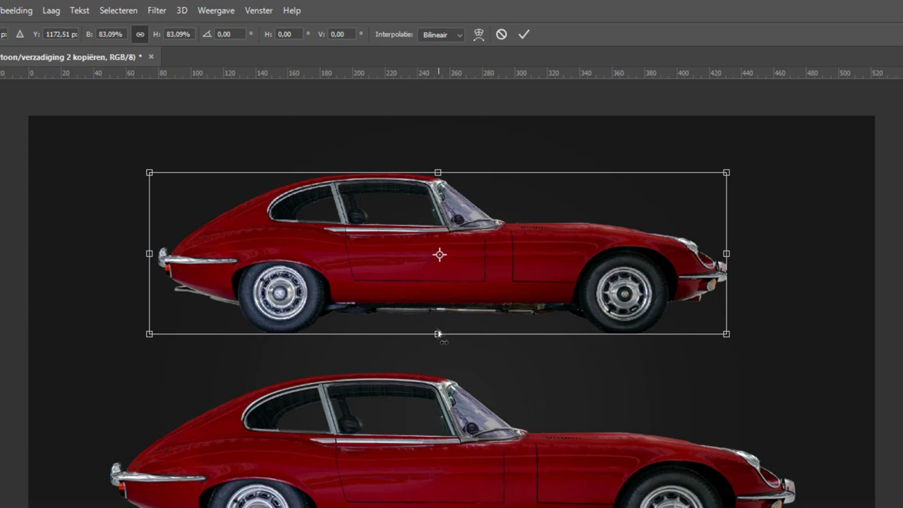
pyautogui.moveTo(438, 338); pyautogui.dragTo(330, 342)
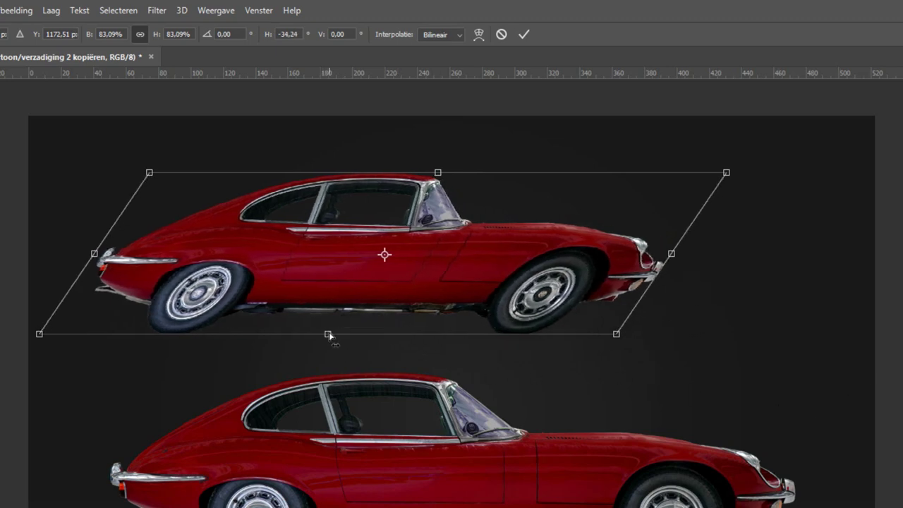
pyautogui.moveTo(328, 336); pyautogui.dragTo(418, 346)
# Cancel the skew, restart Free Transform, and try Vervormen (distort) on the car's right corners, undoing each.
pyautogui.press('Escape')
pyautogui.rightClick(538, 267)
pyautogui.press('Escape')
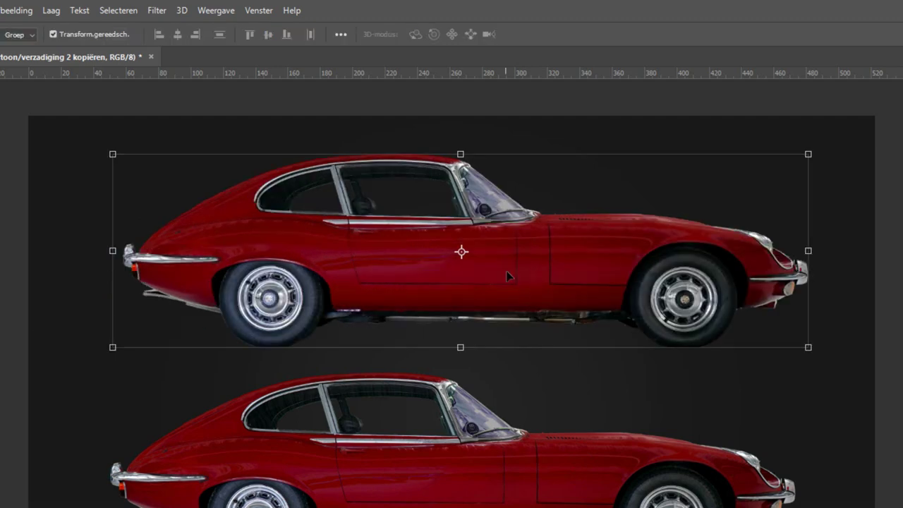
pyautogui.hotkey('ctrl', 't')
pyautogui.rightClick(514, 271)
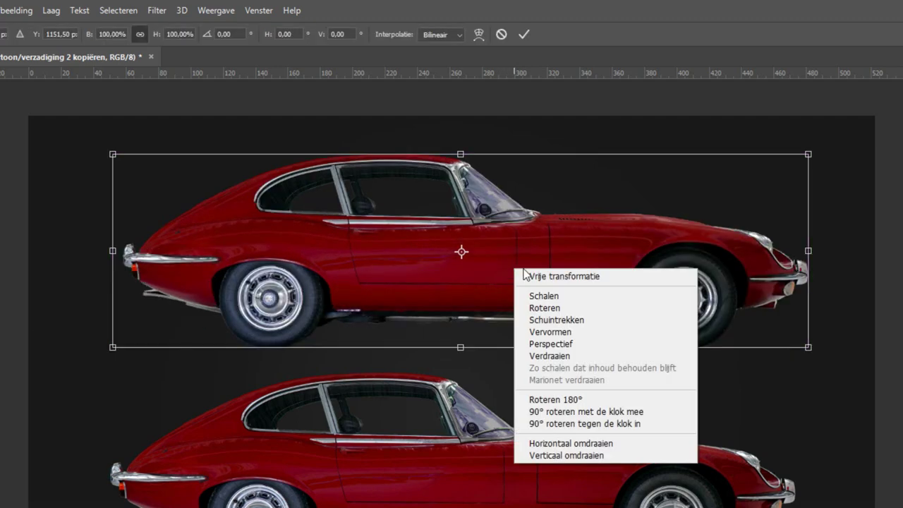
pyautogui.click(563, 336)
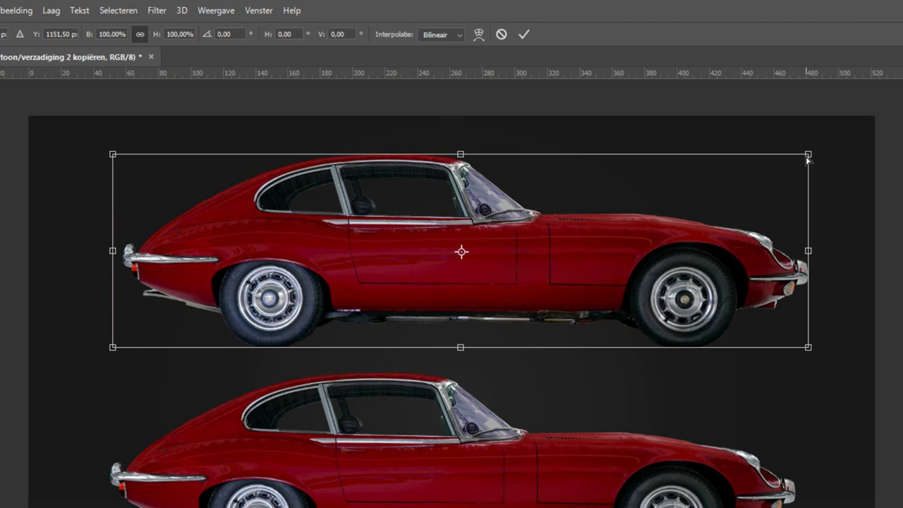
pyautogui.moveTo(808, 157)
pyautogui.mouseDown()
pyautogui.moveTo(639, 164)
pyautogui.moveTo(776, 169)
pyautogui.mouseUp()
pyautogui.hotkey('ctrl', 'z')
pyautogui.moveTo(810, 236)
pyautogui.mouseDown()
pyautogui.moveTo(543, 441)
pyautogui.moveTo(595, 454)
pyautogui.mouseUp()
pyautogui.hotkey('ctrl', 'z')
# Try Perspectief by narrowing the car copy's top corner, then undo it.
pyautogui.rightClick(597, 236)
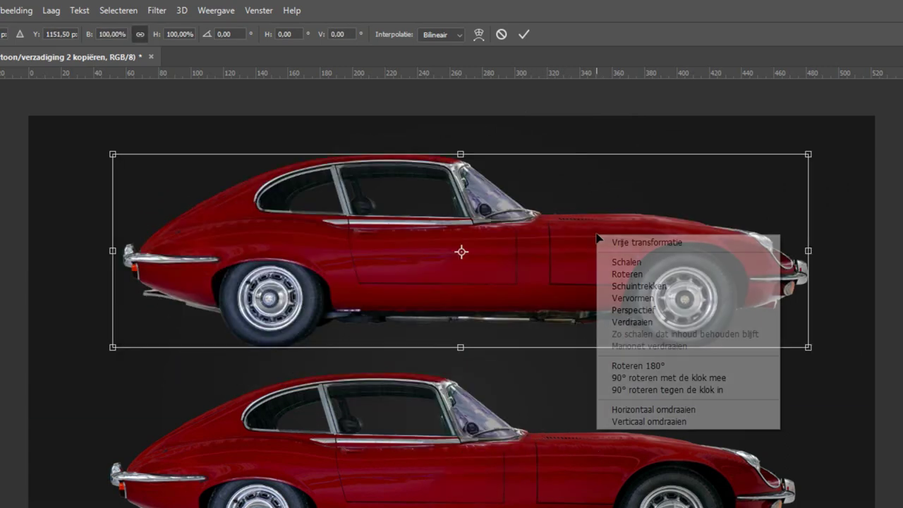
pyautogui.click(660, 311)
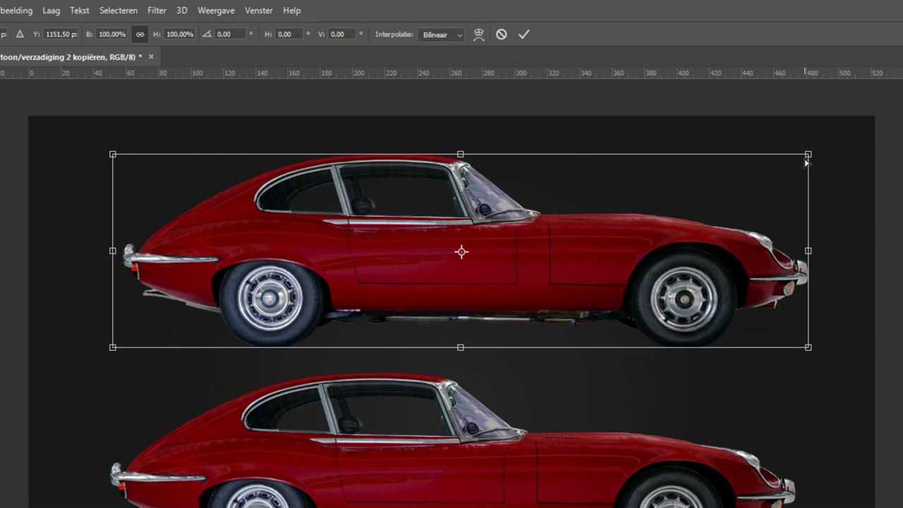
pyautogui.moveTo(806, 157)
pyautogui.mouseDown()
pyautogui.moveTo(699, 157)
pyautogui.moveTo(762, 176)
pyautogui.mouseUp()
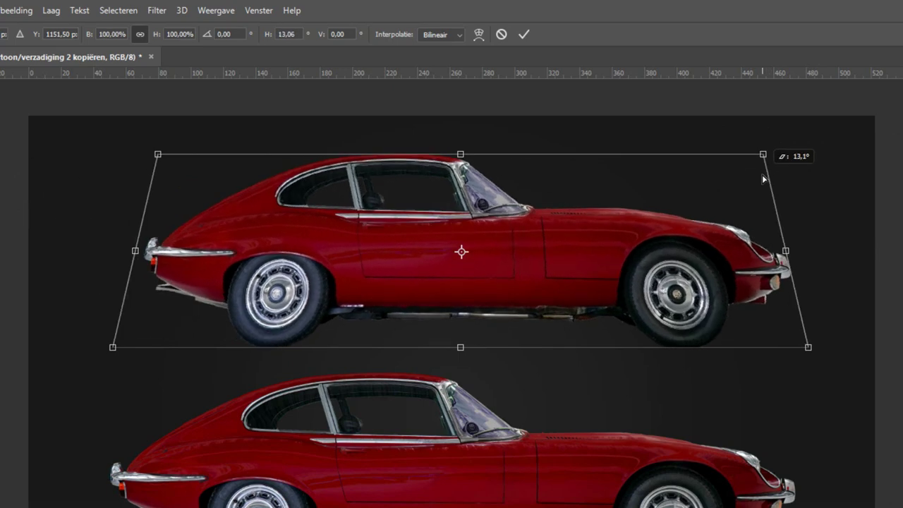
pyautogui.hotkey('ctrl', 'z')
pyautogui.rightClick(657, 272)
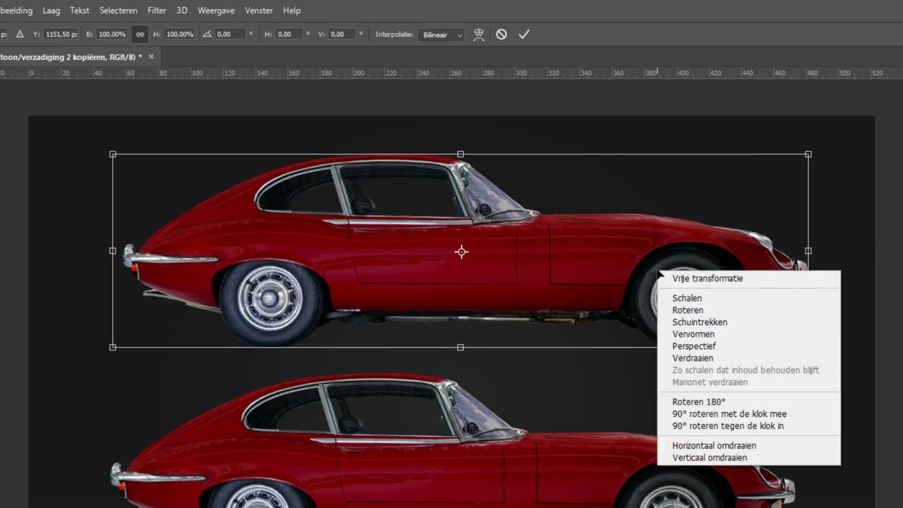
pyautogui.click(681, 358)
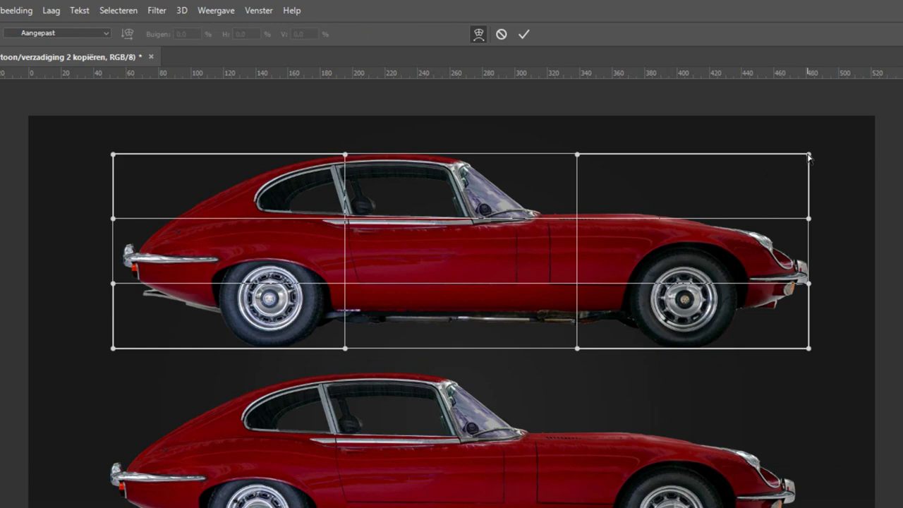
pyautogui.moveTo(808, 153); pyautogui.dragTo(672, 218)
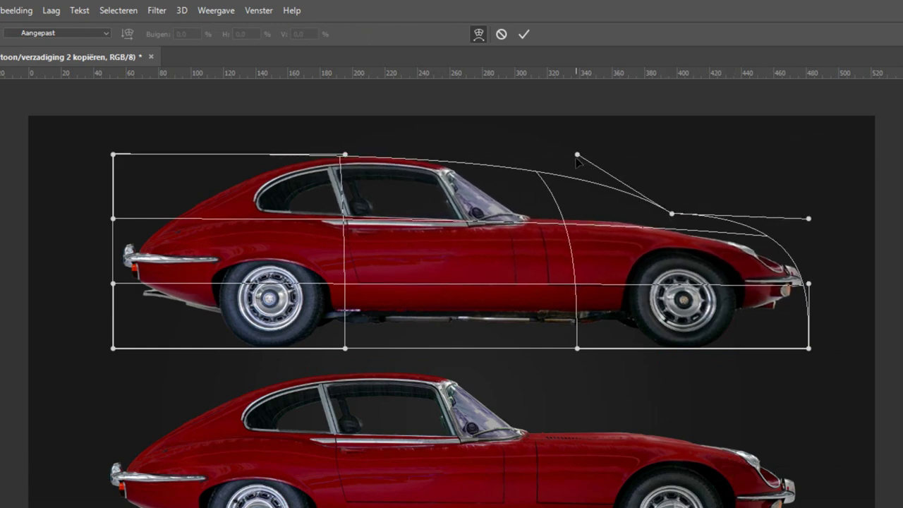
pyautogui.moveTo(577, 154); pyautogui.dragTo(652, 129)
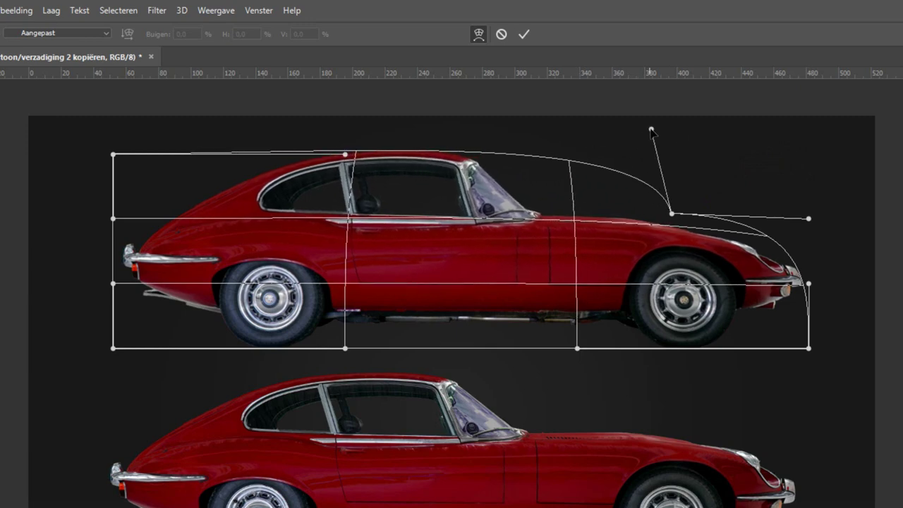
pyautogui.moveTo(808, 219); pyautogui.dragTo(805, 259)
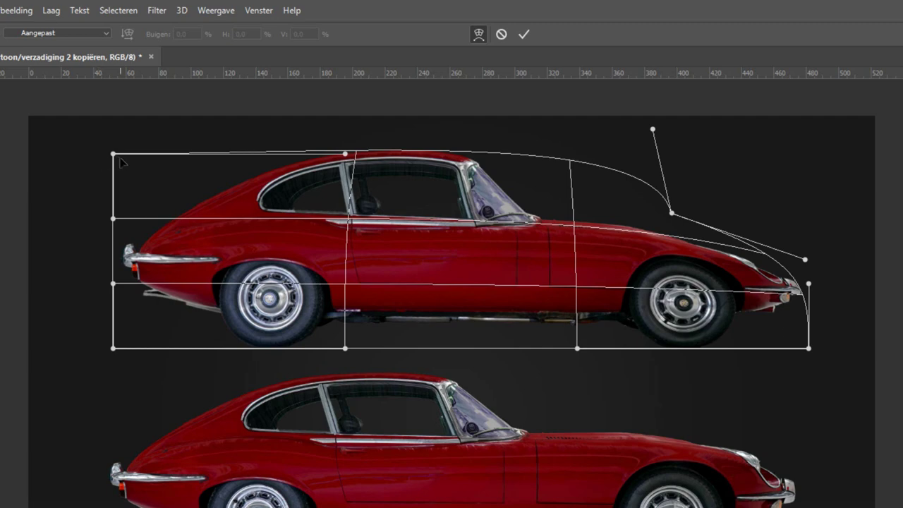
pyautogui.moveTo(114, 153); pyautogui.dragTo(139, 112)
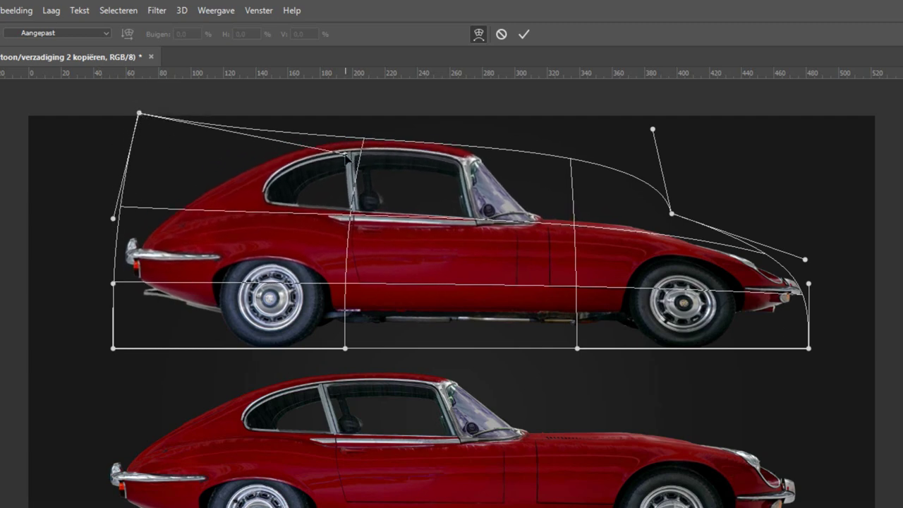
pyautogui.moveTo(346, 157); pyautogui.dragTo(338, 210)
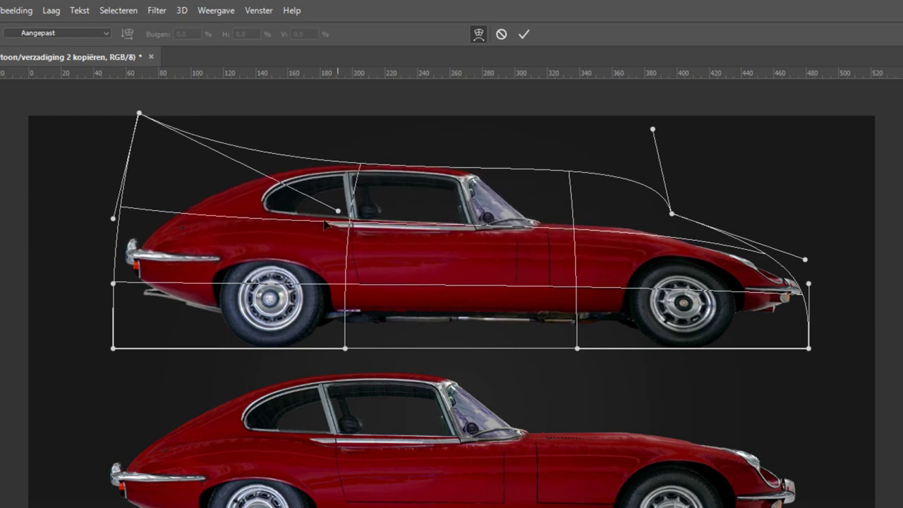
pyautogui.moveTo(113, 219); pyautogui.dragTo(70, 213)
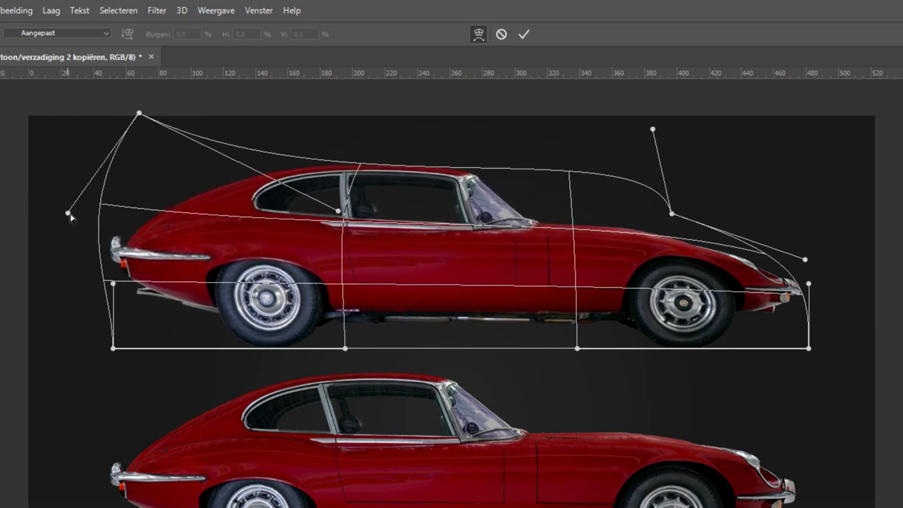
pyautogui.moveTo(114, 284); pyautogui.dragTo(77, 289)
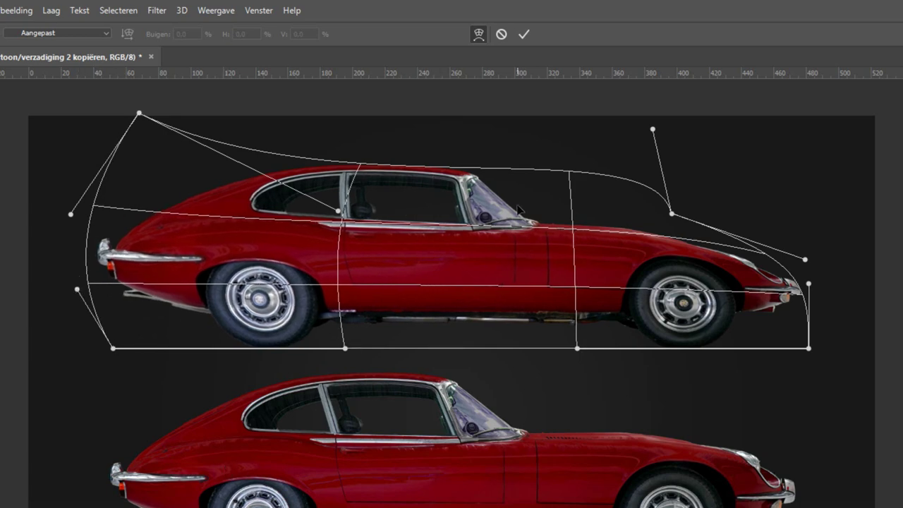
pyautogui.hotkey('ctrl', 'z')
pyautogui.press('Escape')
pyautogui.hotkey('ctrl', 't')
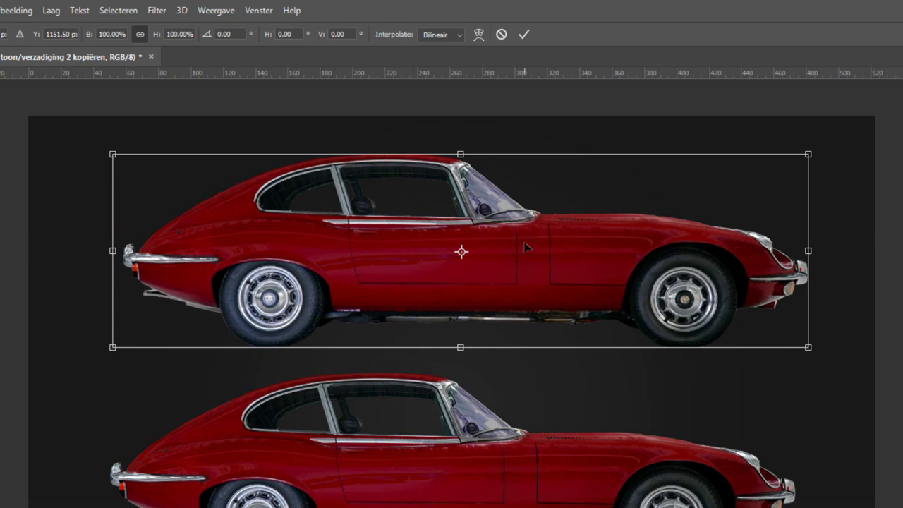
# Confirm the Free Transform on the upper car copy, leaving it at original size and unrotated.
pyautogui.rightClick(525, 246)
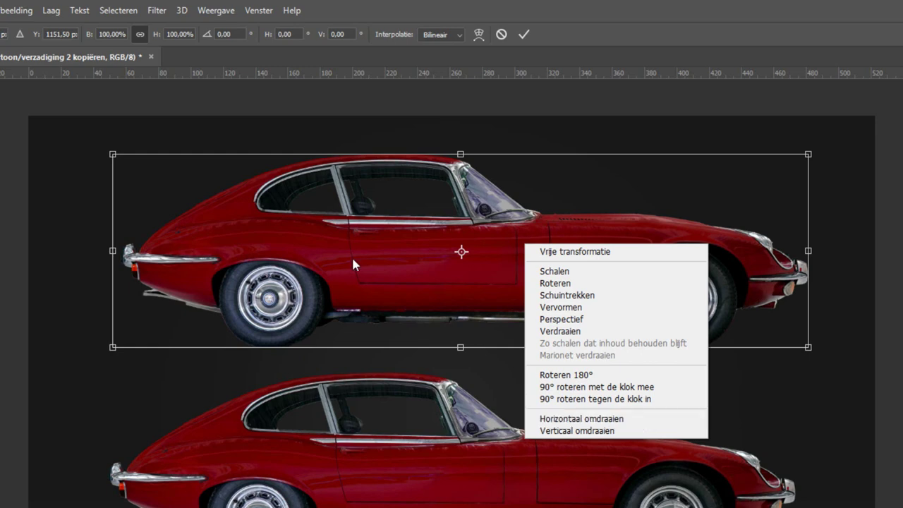
pyautogui.click(338, 223)
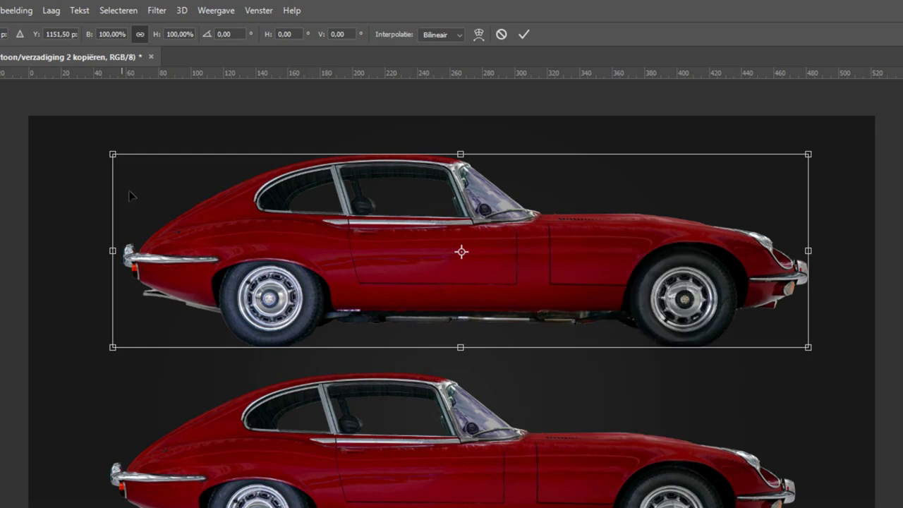
pyautogui.click(524, 35)
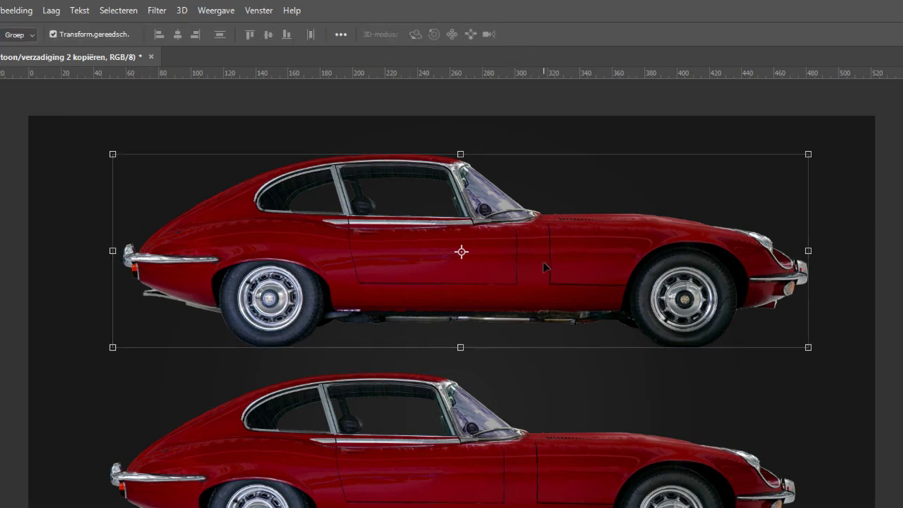